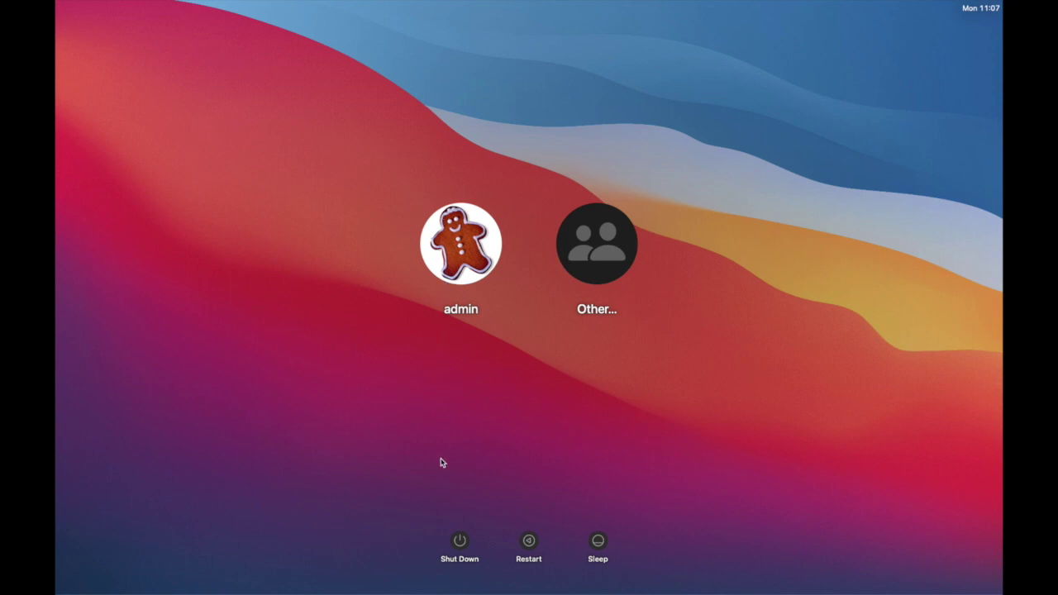
Step: Log in to the admin account by entering the account password
left_click(461, 310)
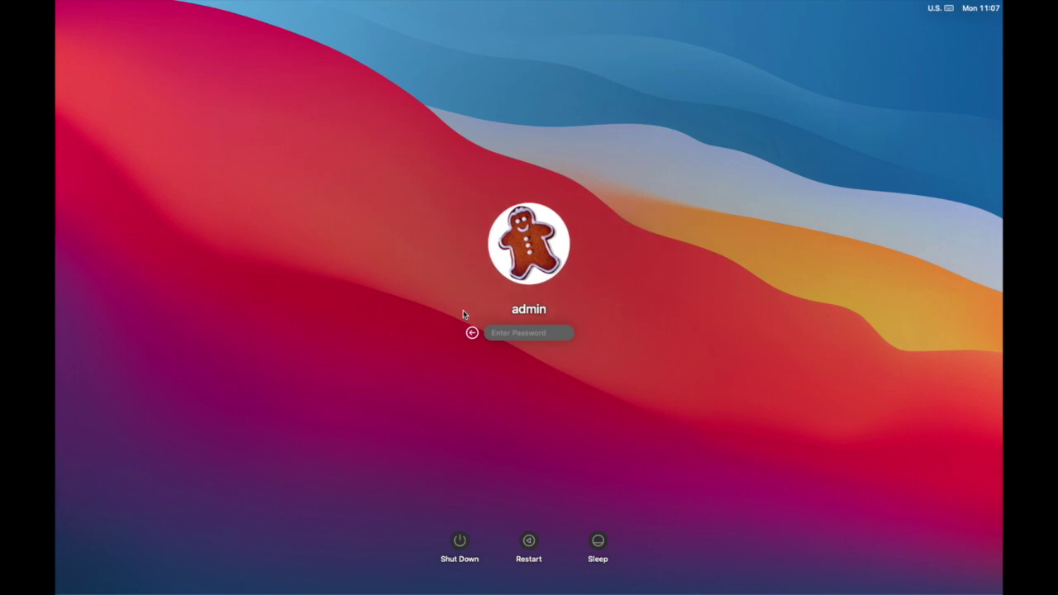
type("******")
key("Return")
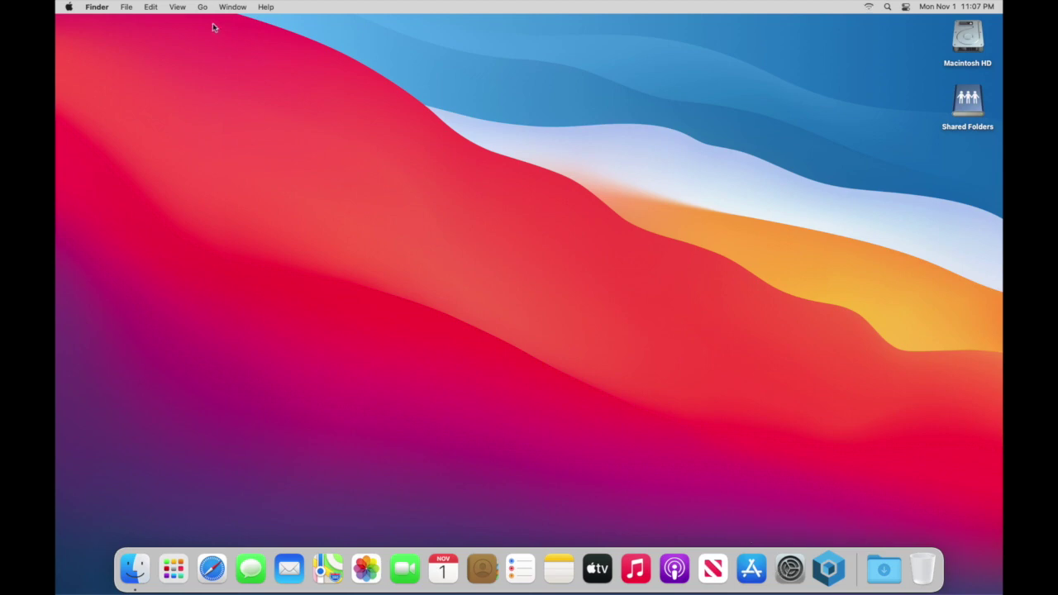
Step: Open System Preferences, search for "user", and open the Users & Groups settings
left_click(70, 7)
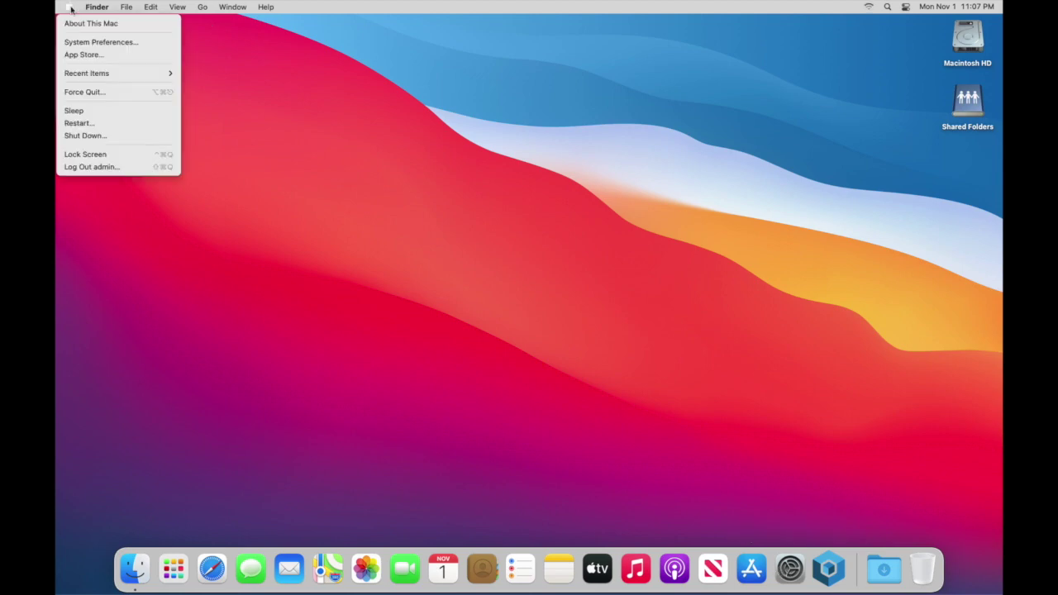
left_click(102, 42)
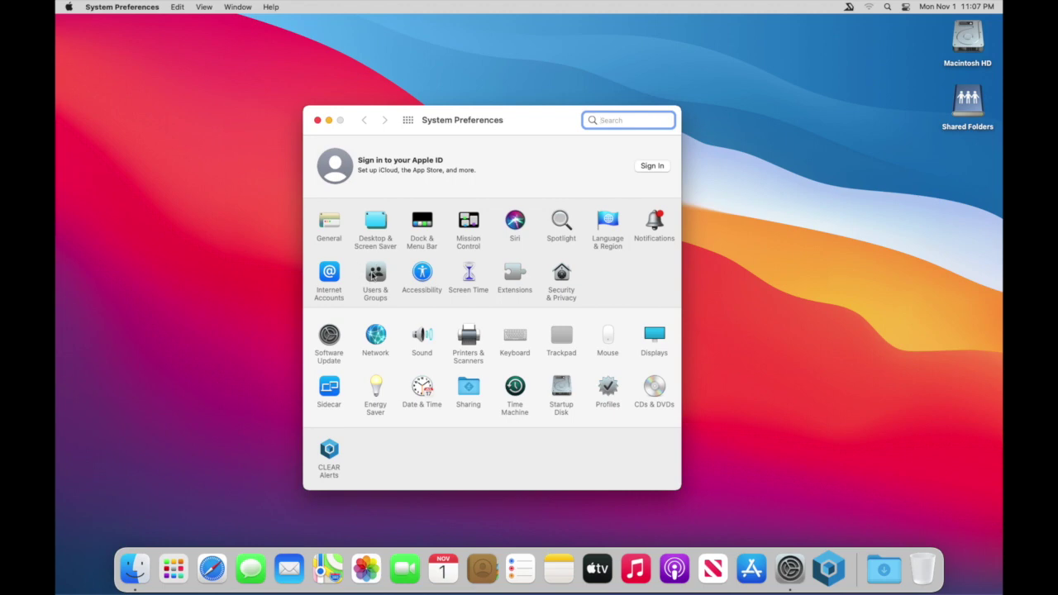
type("user")
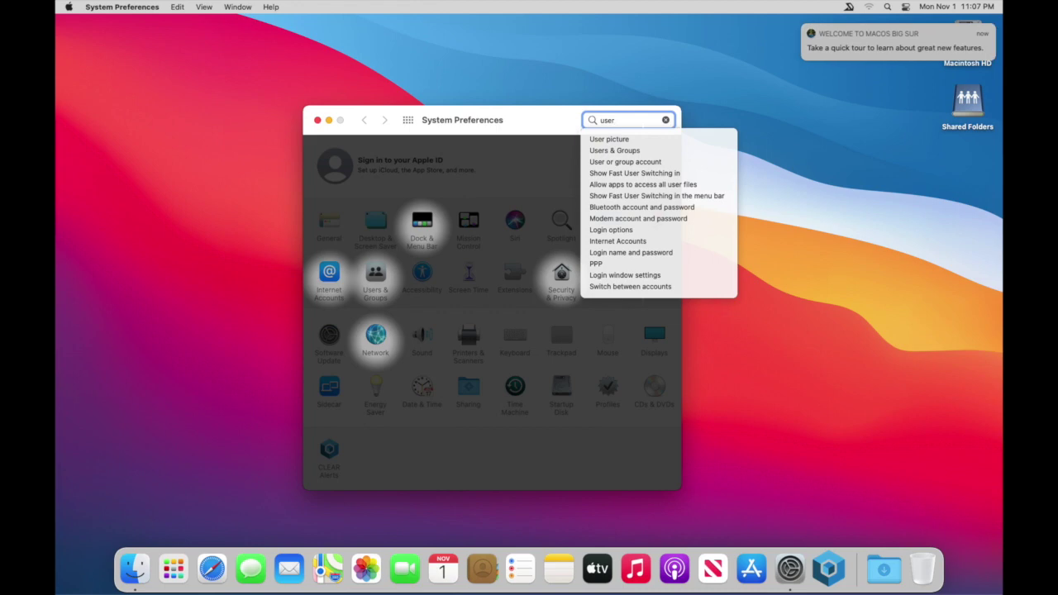
left_click(377, 277)
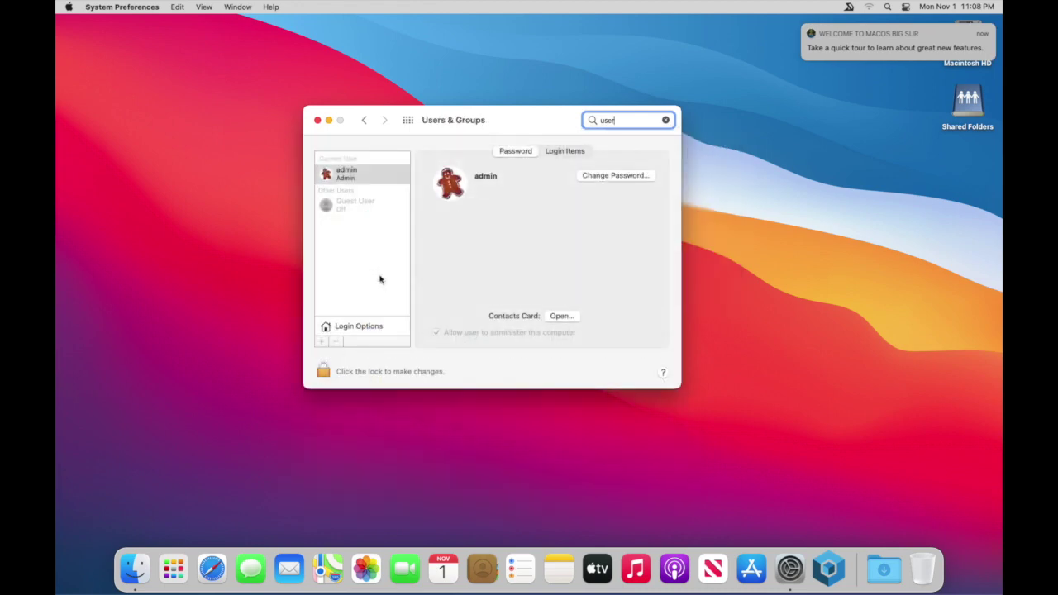
Step: Review the admin account's picture sources, including Defaults, Camera, Photos and the Selfies album, and leave without choosing a picture
mouse_move(435, 169)
left_click(451, 194)
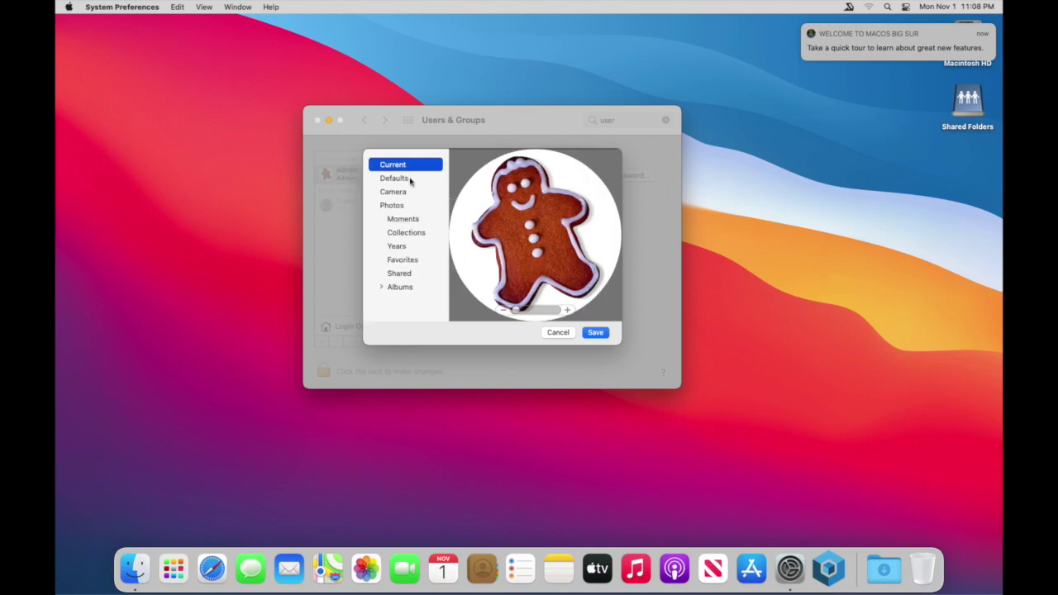
left_click(407, 181)
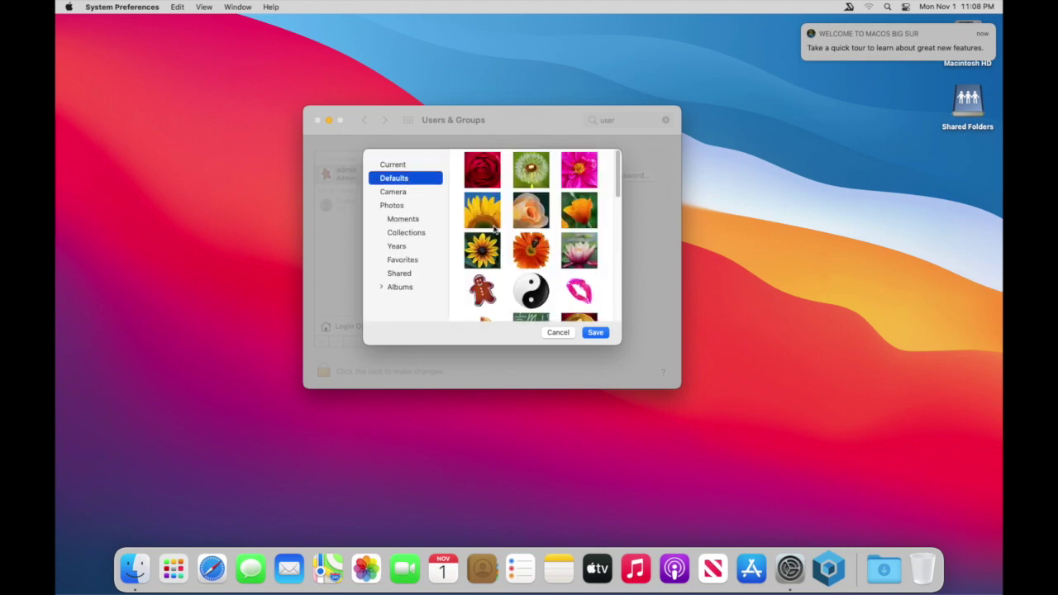
scroll(497, 232, "down", 5)
scroll(497, 232, "up", 5)
left_click(402, 195)
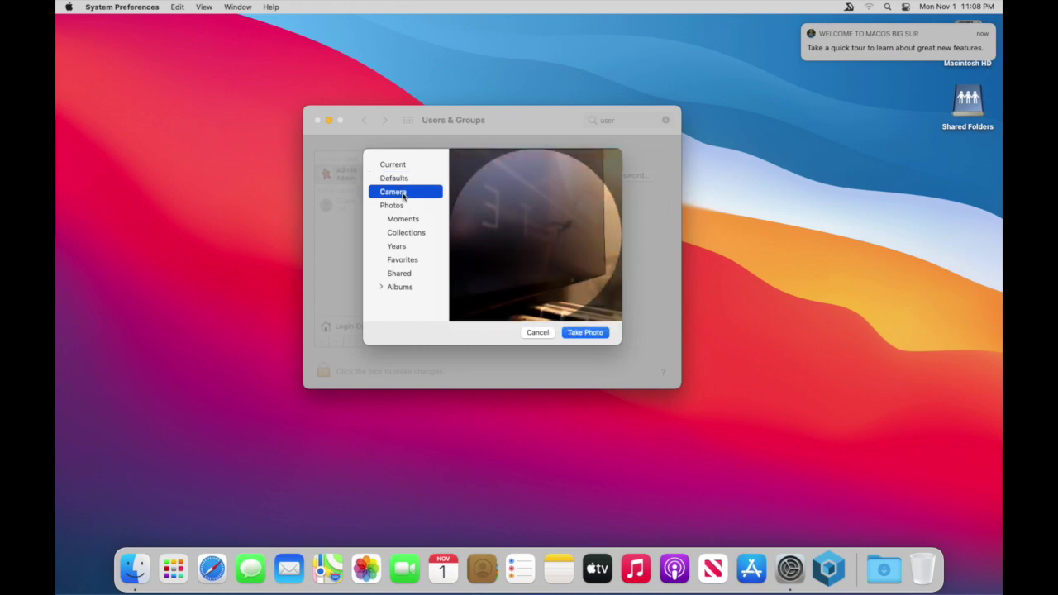
left_click(397, 206)
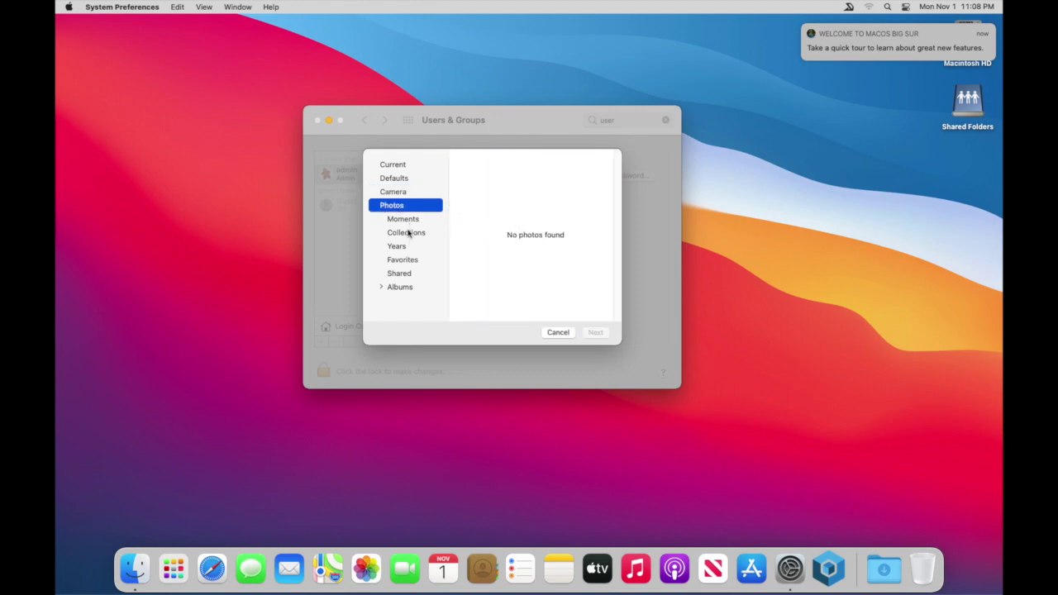
left_click(382, 288)
scroll(411, 293, "down", 2)
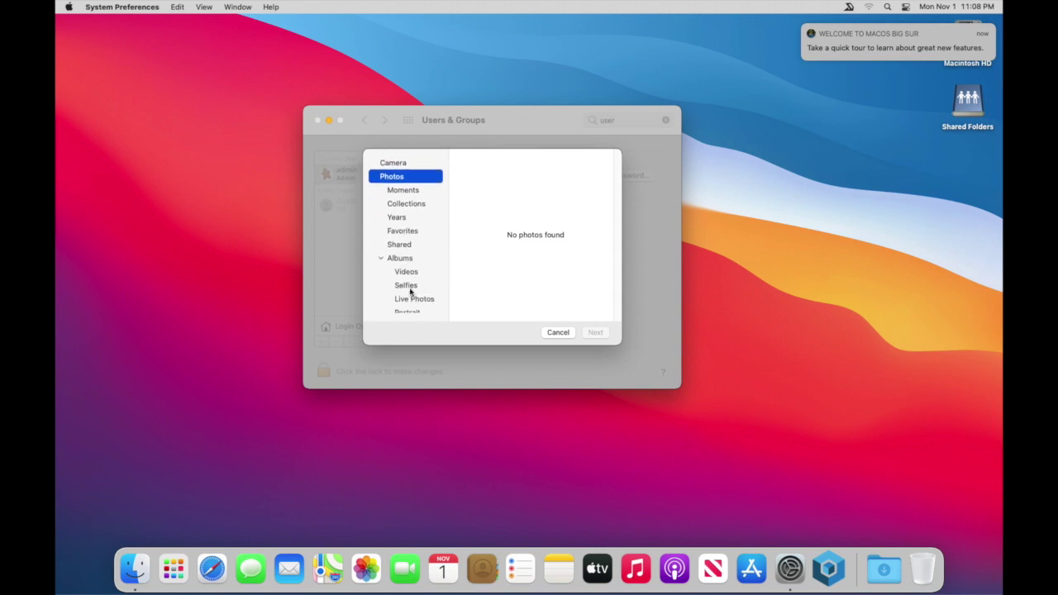
left_click(406, 287)
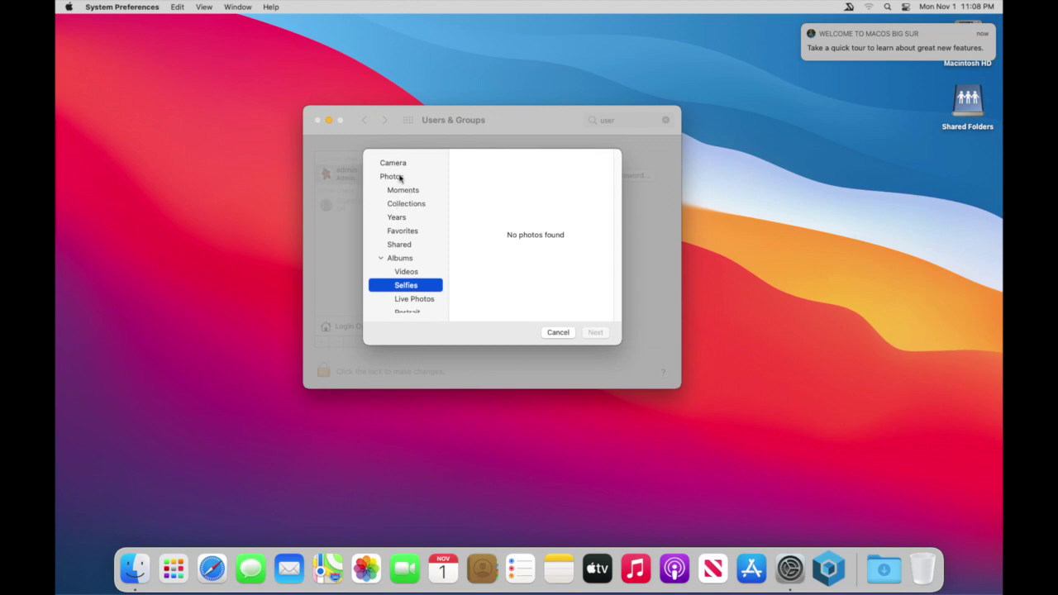
left_click(555, 334)
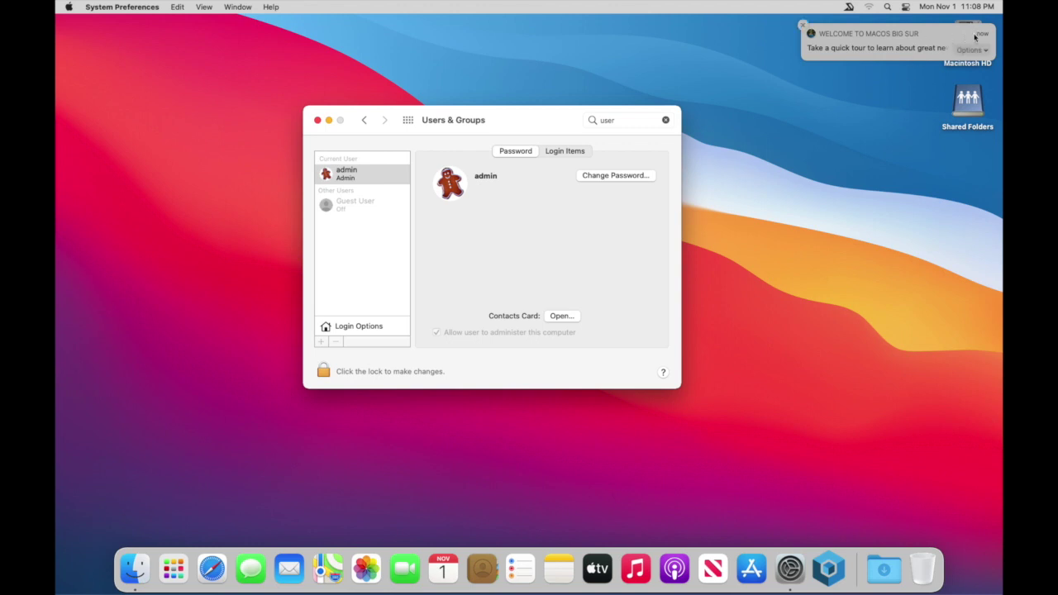
Step: Dismiss the macOS welcome notification and open the admin folder inside Users on Macintosh HD
left_click(802, 25)
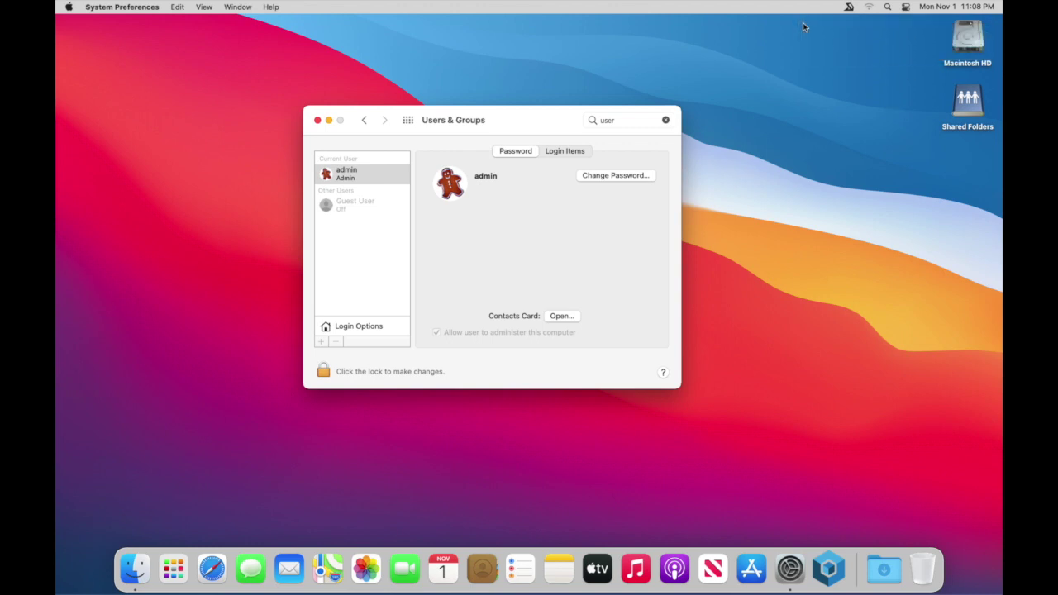
left_click(968, 37)
double_click(968, 36)
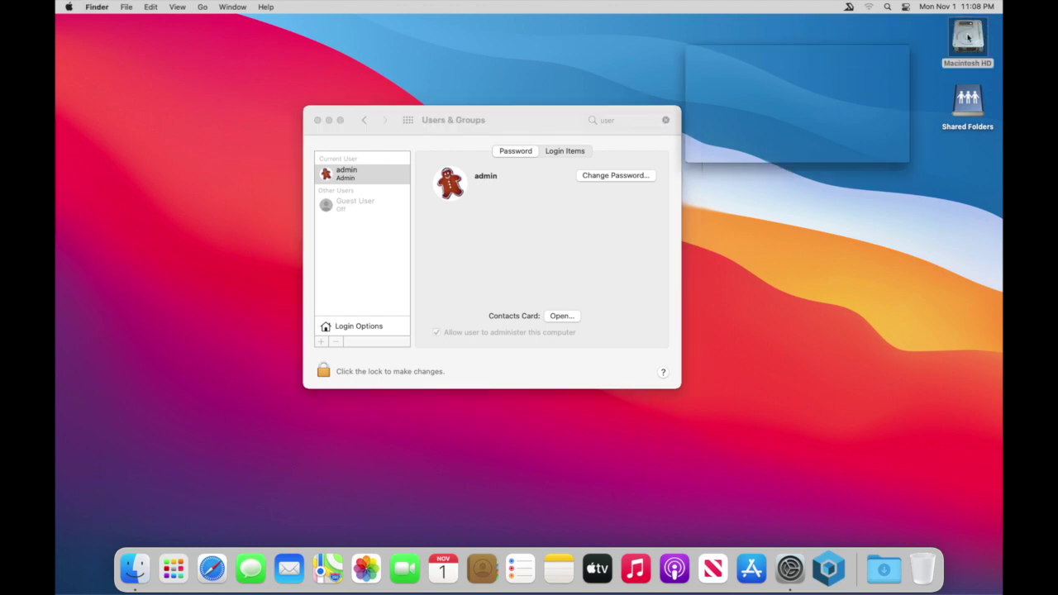
left_click(520, 162)
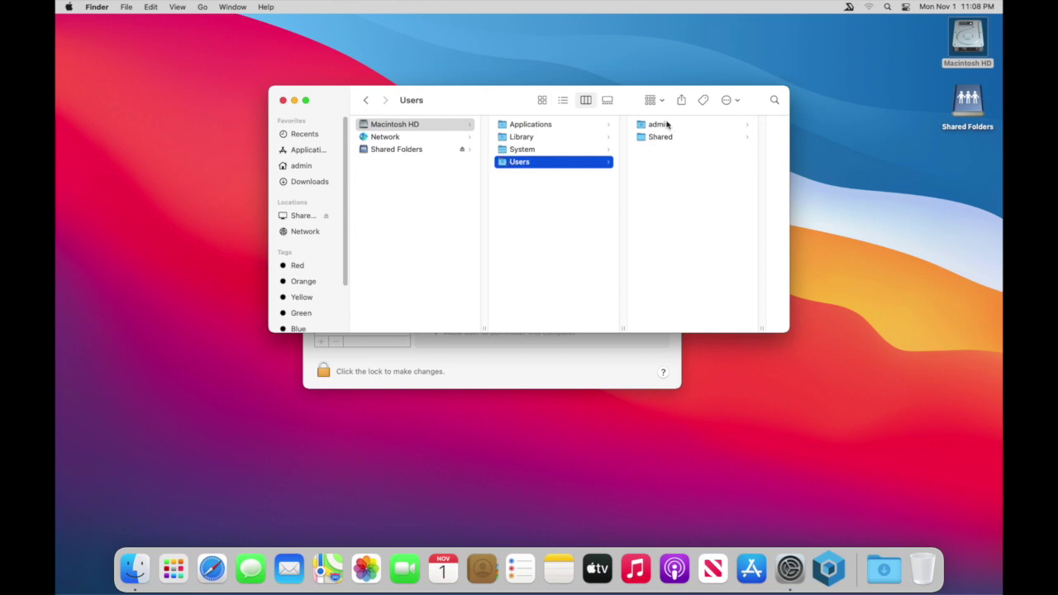
left_click(661, 126)
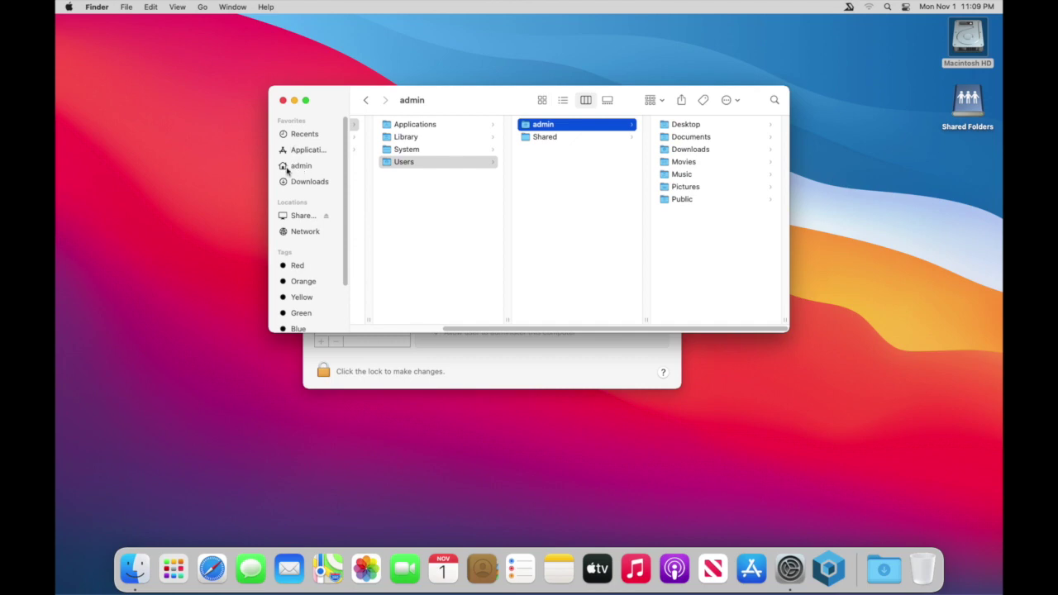
Step: From the admin home folder, look into Pictures, and select color_O.png in the Company Data folder of Documents
left_click(297, 169)
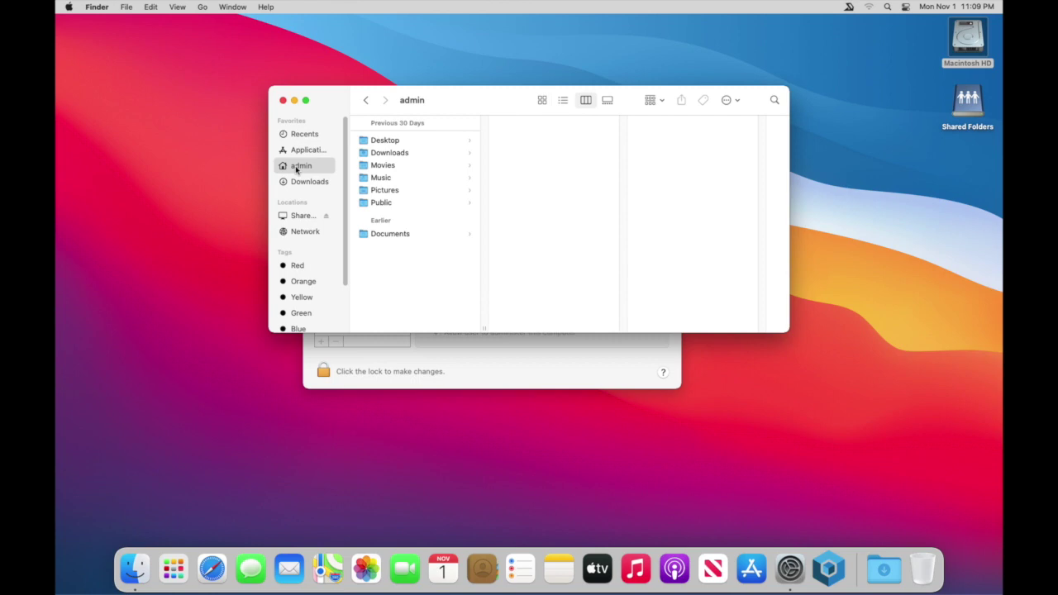
left_click(397, 193)
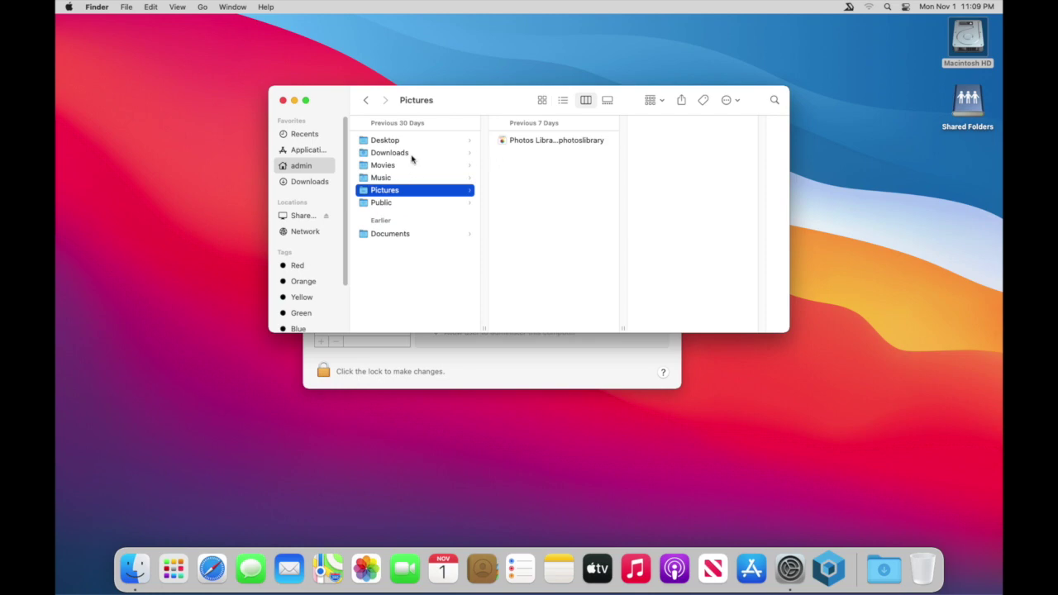
left_click(405, 234)
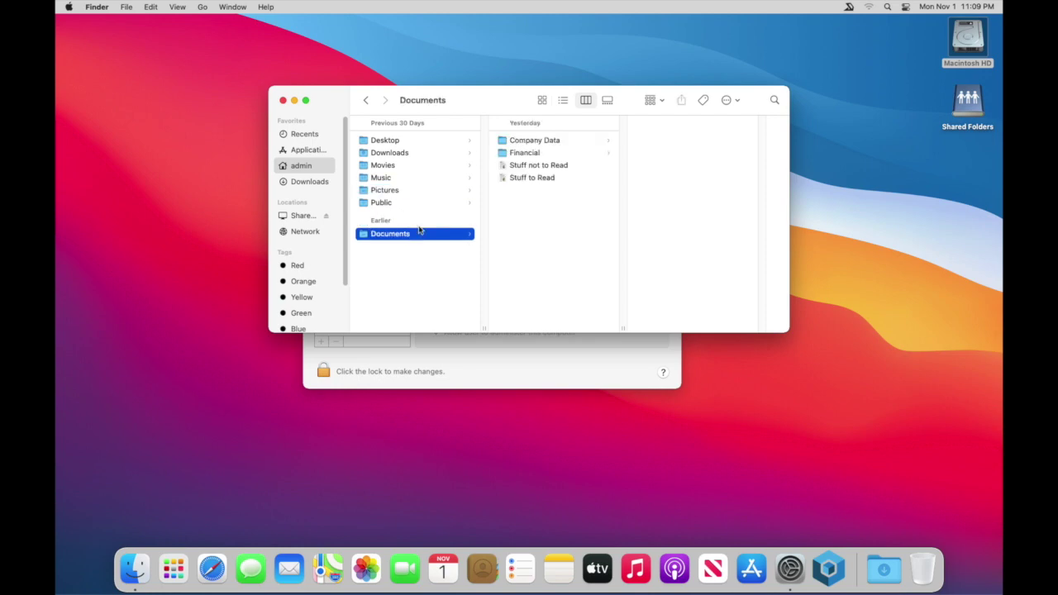
left_click(538, 144)
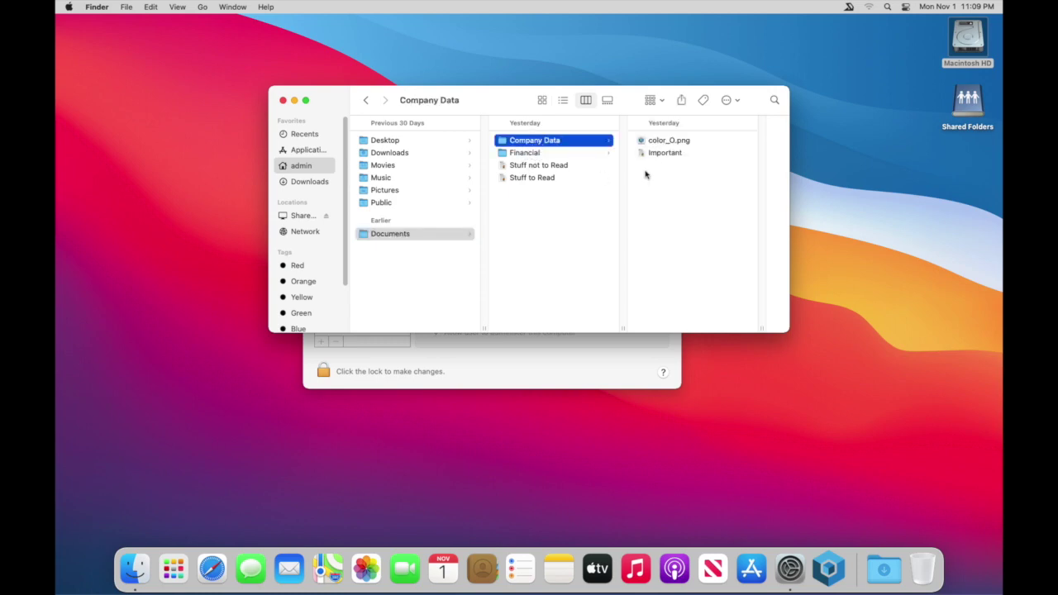
left_click(657, 142)
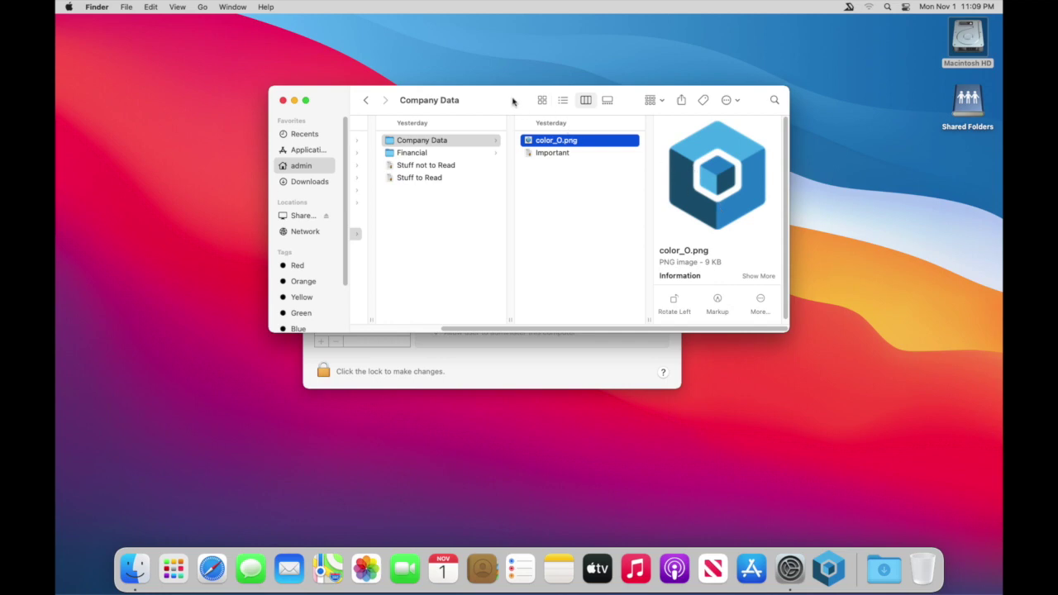
Step: Set color_O.png as the admin account's picture by dropping it onto the current one in Users & Groups, and save it
left_click_drag(506, 102, 660, 287)
left_click_drag(862, 327, 452, 183)
left_click(469, 156)
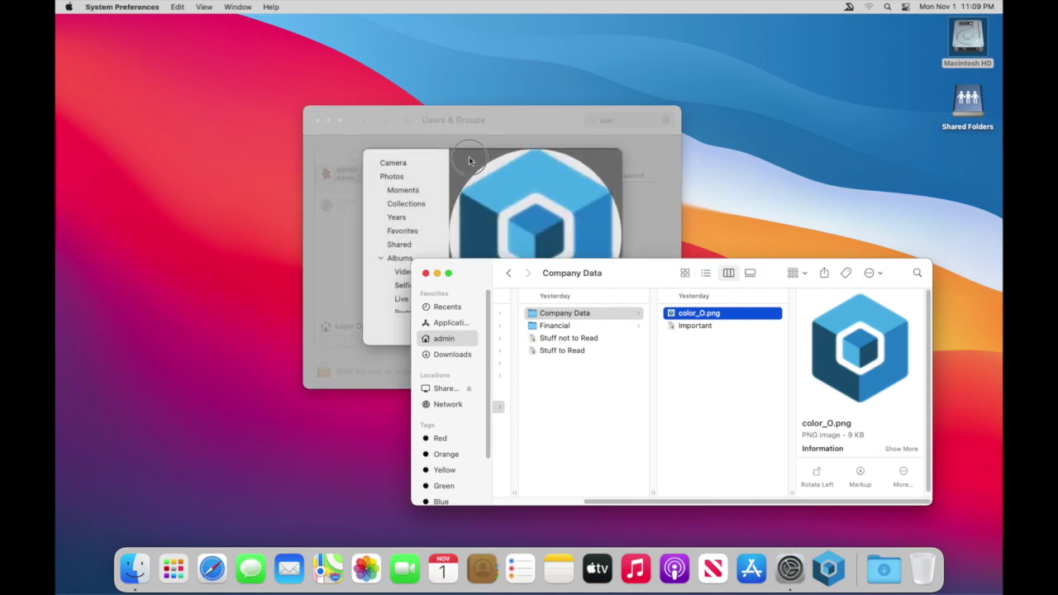
mouse_move(517, 312)
left_mouse_down()
mouse_move(539, 313)
mouse_move(503, 312)
left_mouse_up()
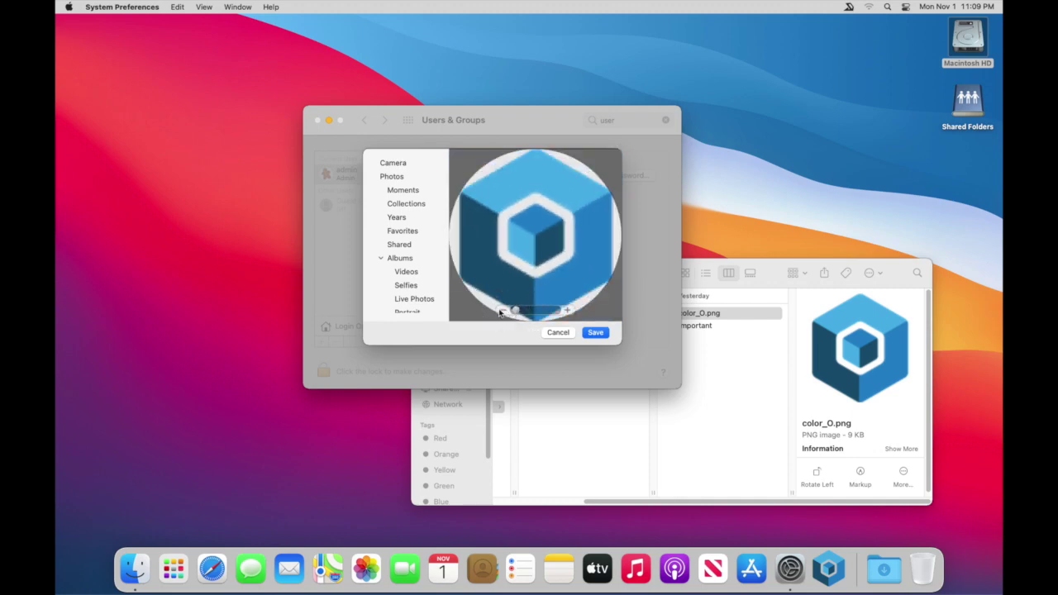
left_click(597, 333)
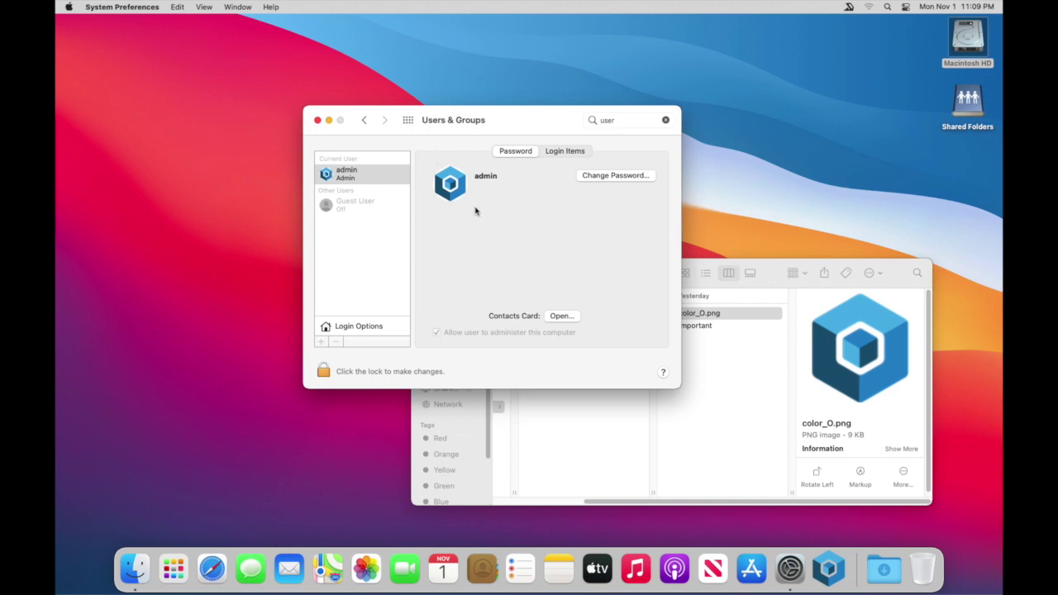
Step: Put the Finder window away and log out of the admin account
left_click(778, 264)
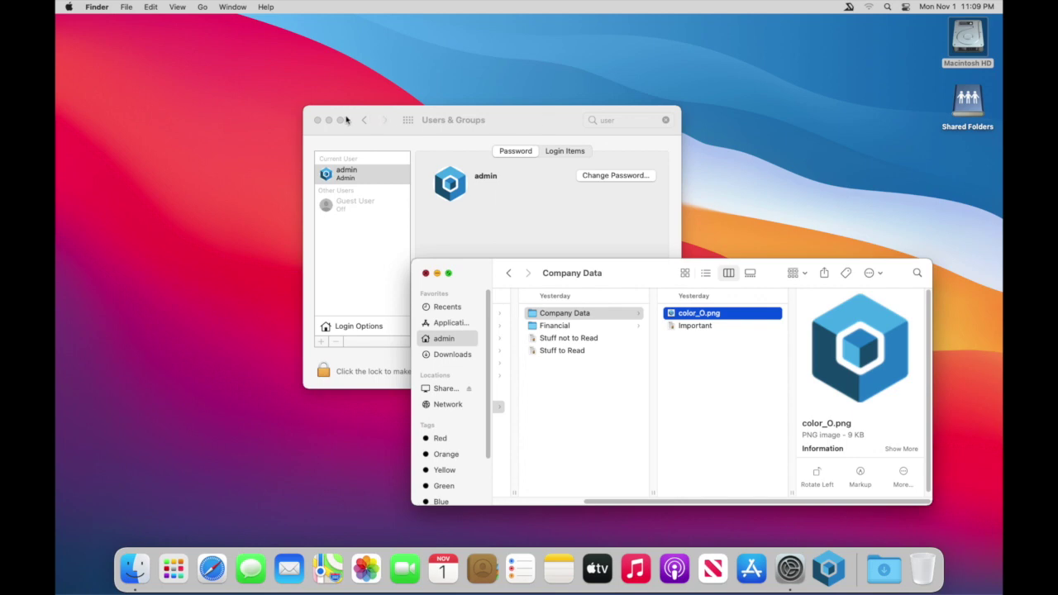
key("super+h")
left_click(69, 7)
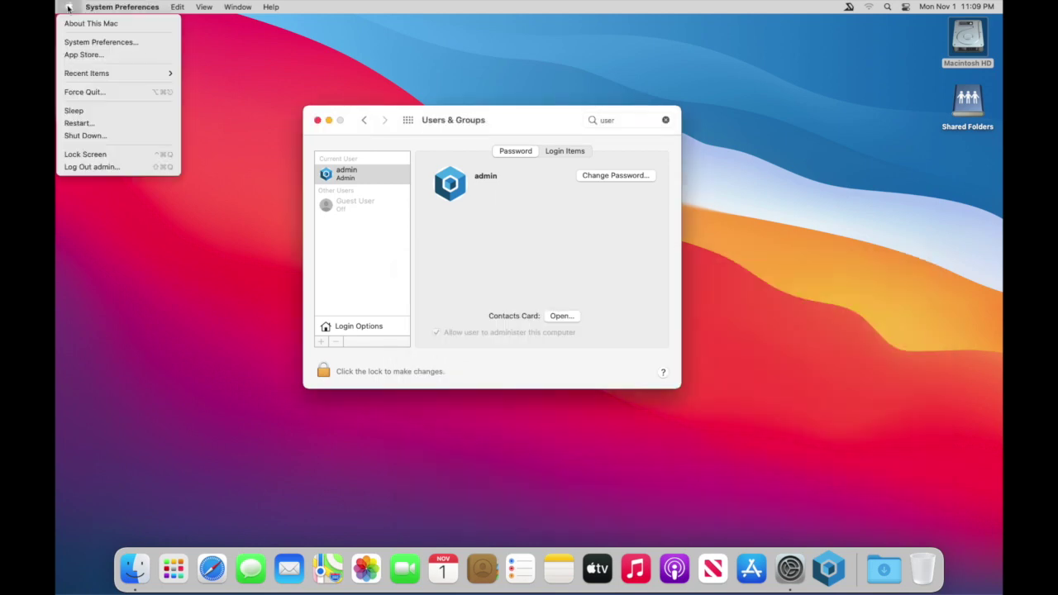
left_click(95, 167)
key("Return")
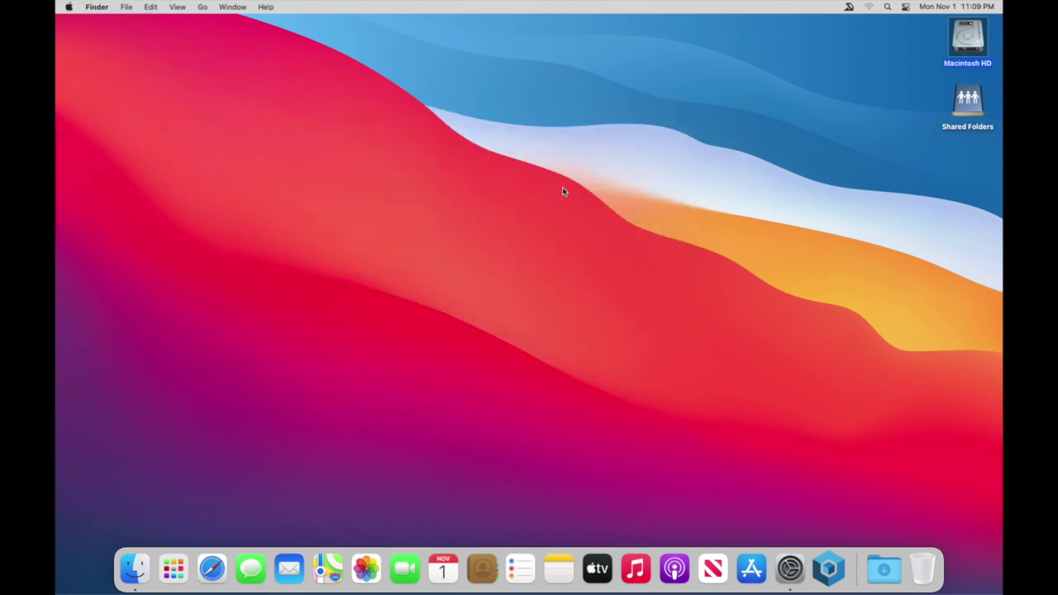